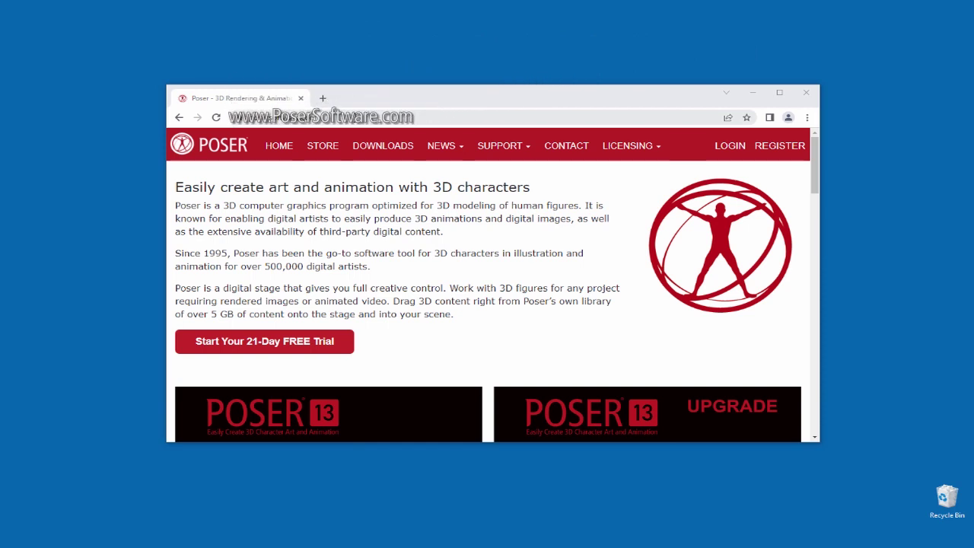
Go to the DOWNLOADS page on posersoftware.com
left_click(375, 151)
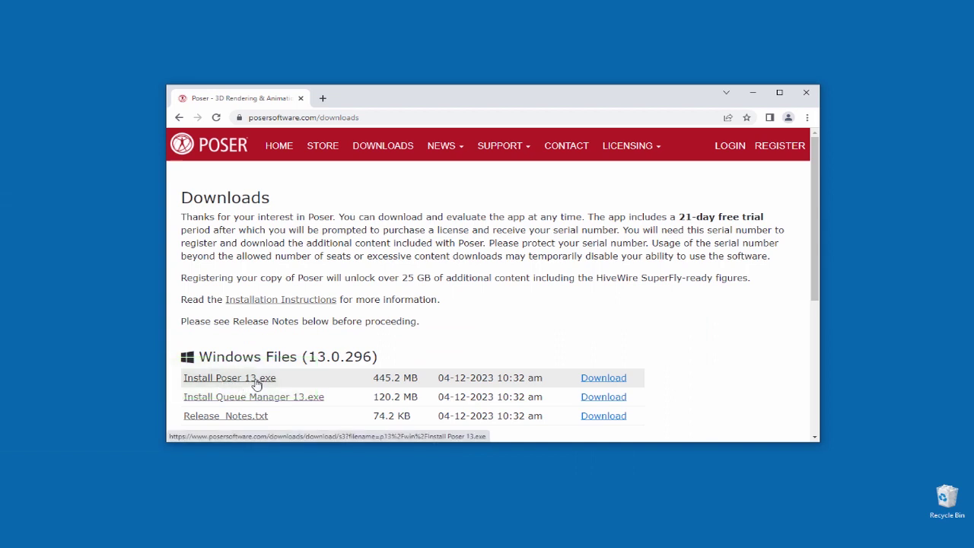
Download Install Poser 13.exe, run it, and approve it with the admin password
left_click(255, 381)
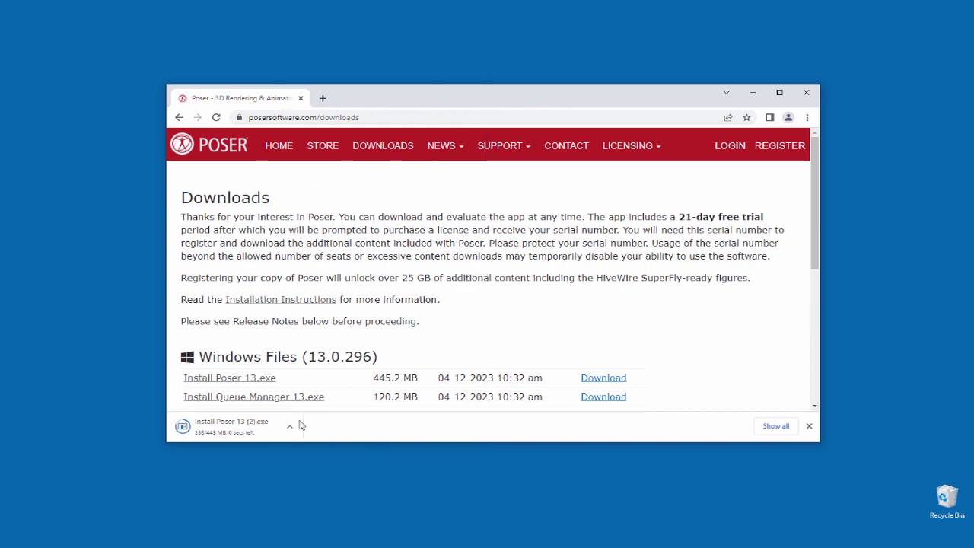
left_click(213, 431)
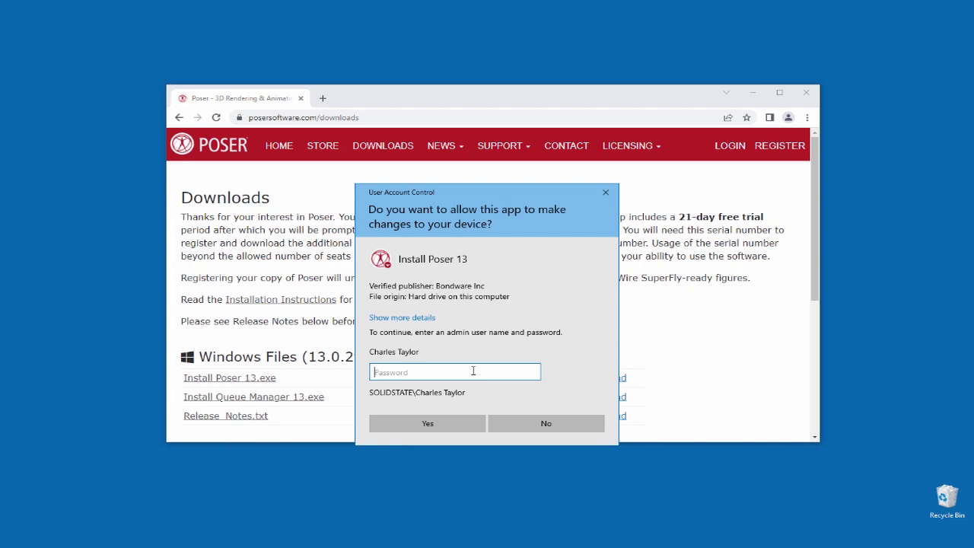
type("******")
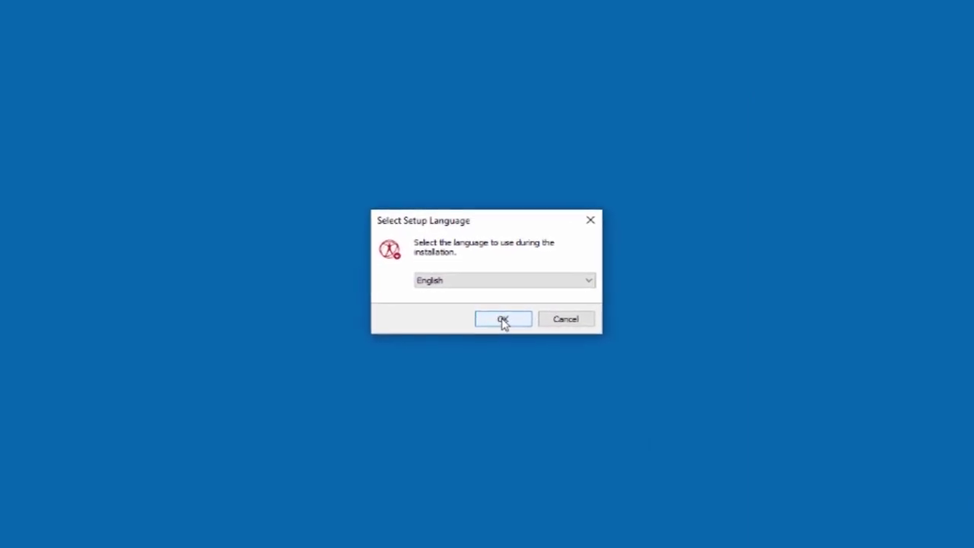
Keep English as the setup language and confirm it
left_click(495, 316)
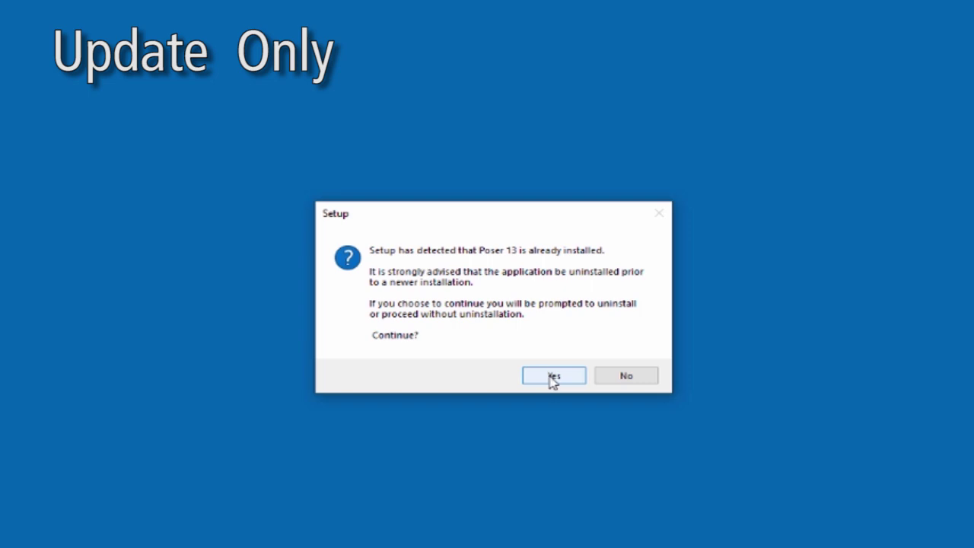
Continue setup and fully uninstall the existing Poser 13 installation, confirming its removal
left_click(553, 378)
left_click(541, 344)
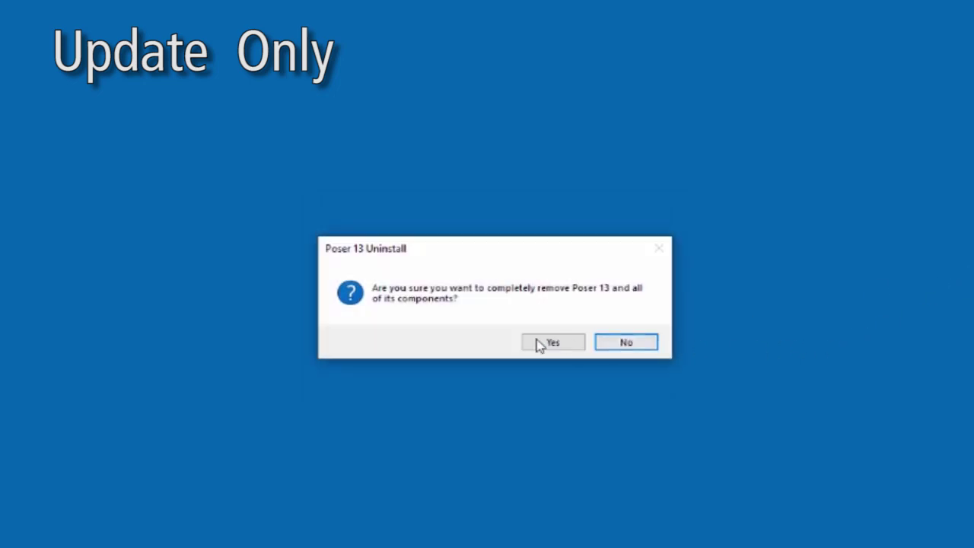
left_click(538, 343)
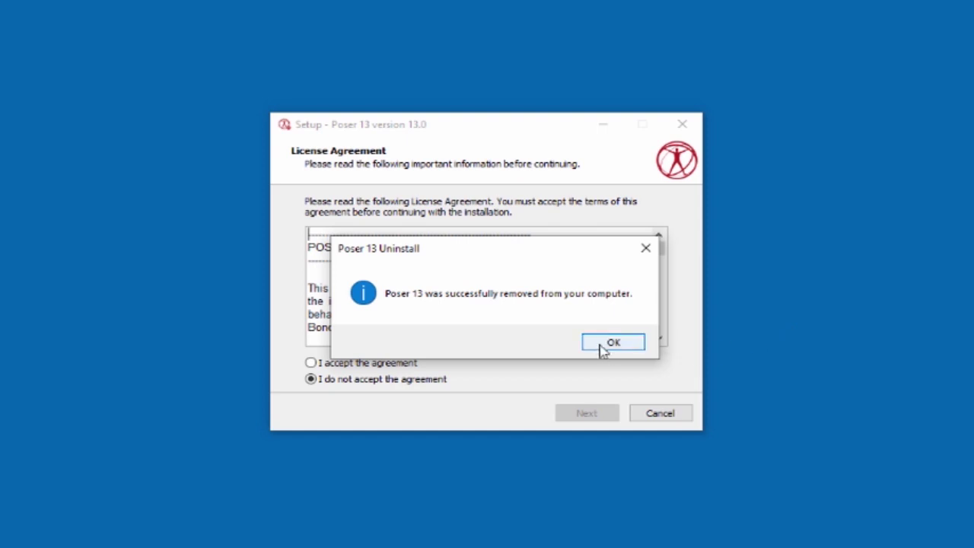
left_click(613, 343)
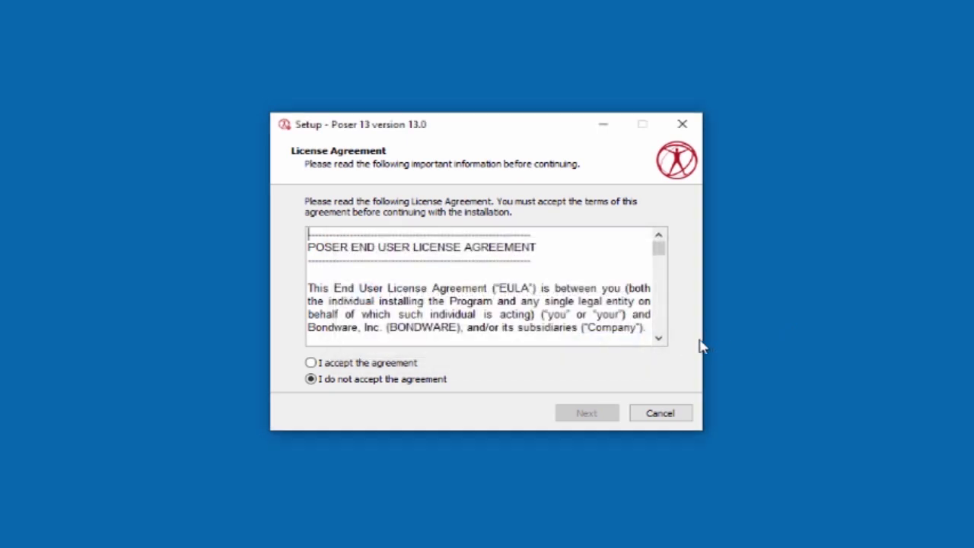
Accept the licence agreement and continue past the README information page
left_click(311, 362)
left_click(593, 417)
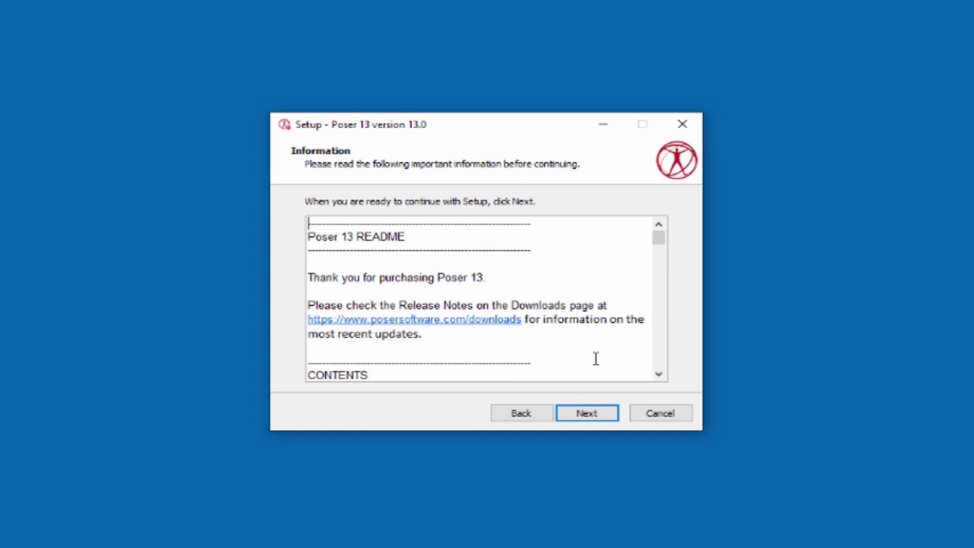
left_click(585, 413)
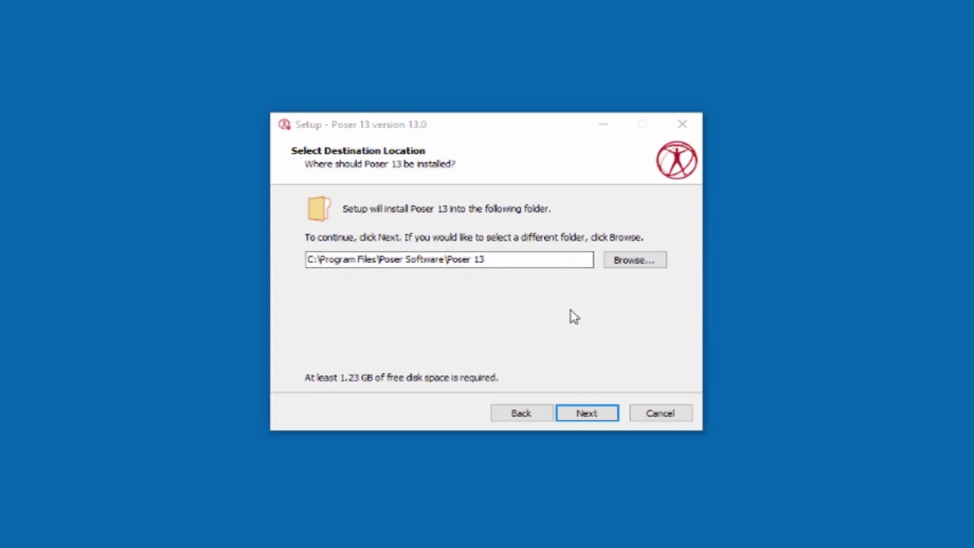
Keep destination C:\Program Files\Poser Software\Poser 13 and the Full installation components
left_click(584, 414)
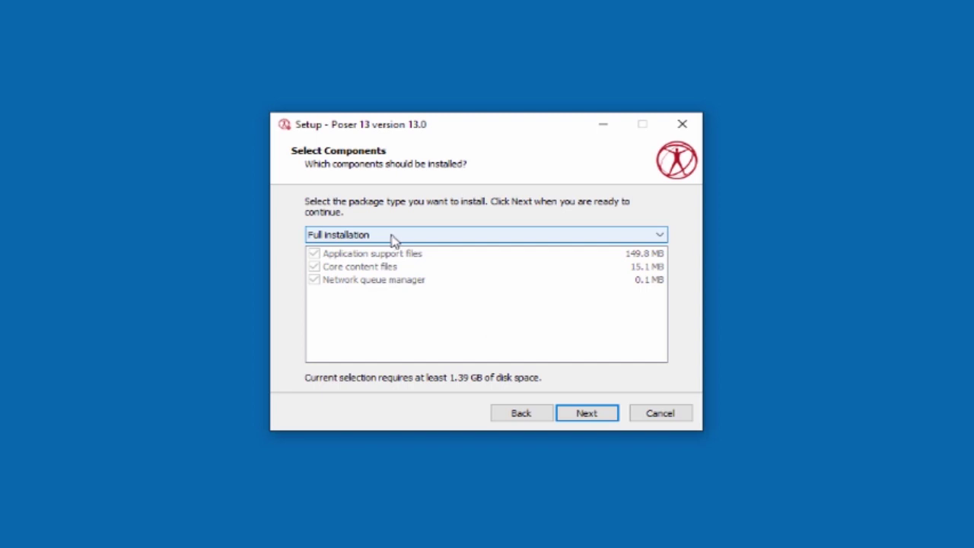
left_click(590, 413)
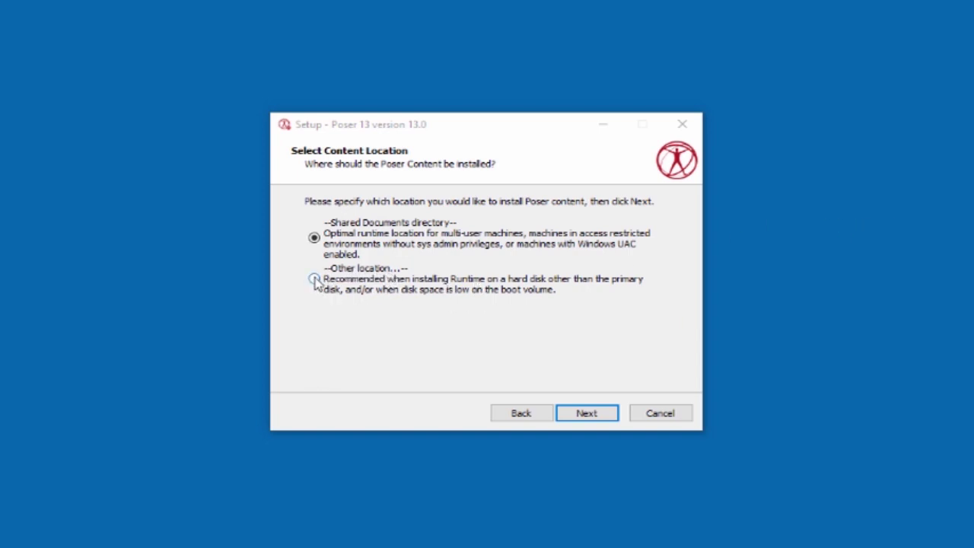
Choose 'Other location...' for content and bring up the folder picker for it
left_click(315, 279)
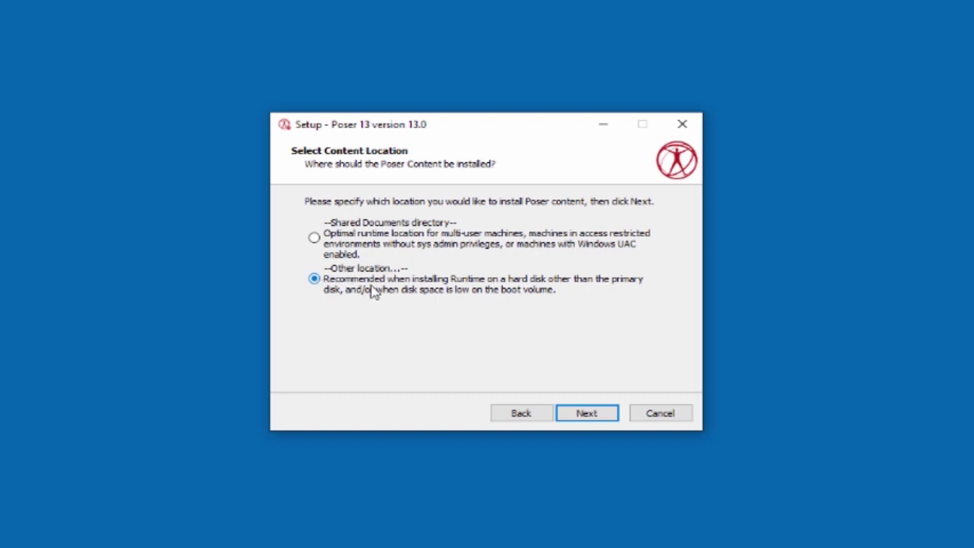
left_click(589, 415)
left_click(631, 239)
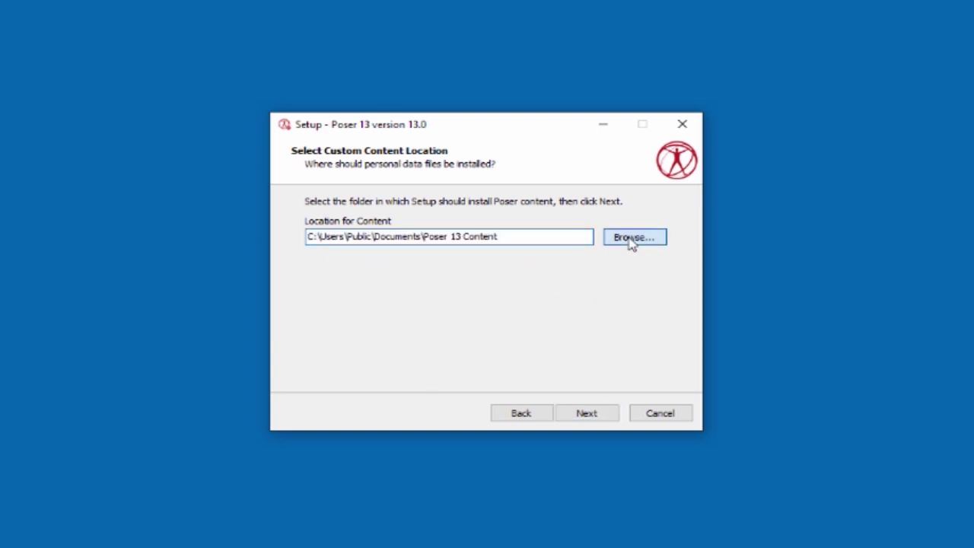
Set the content folder to Poser Files on SSD Poser Files (P:) and accept it
left_click(391, 223)
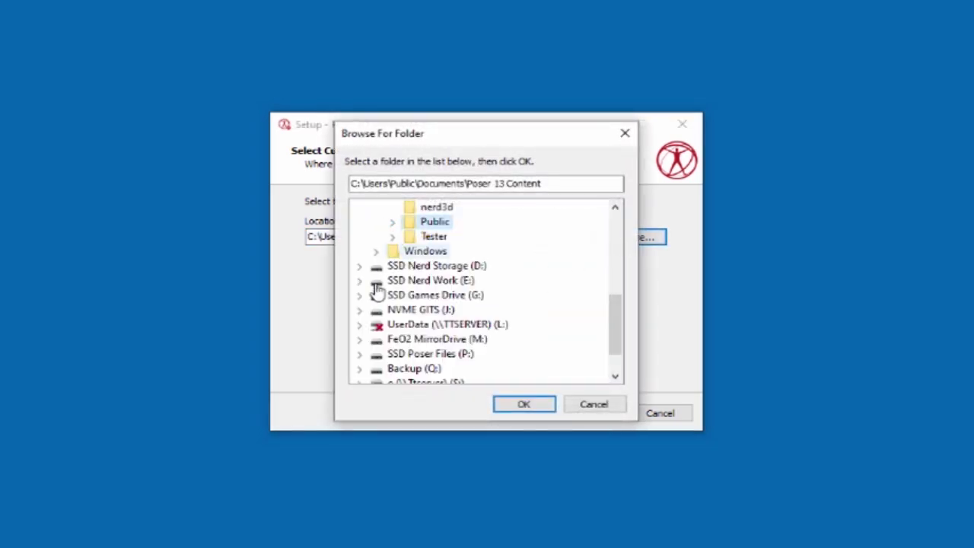
scroll(366, 304, "down", 1)
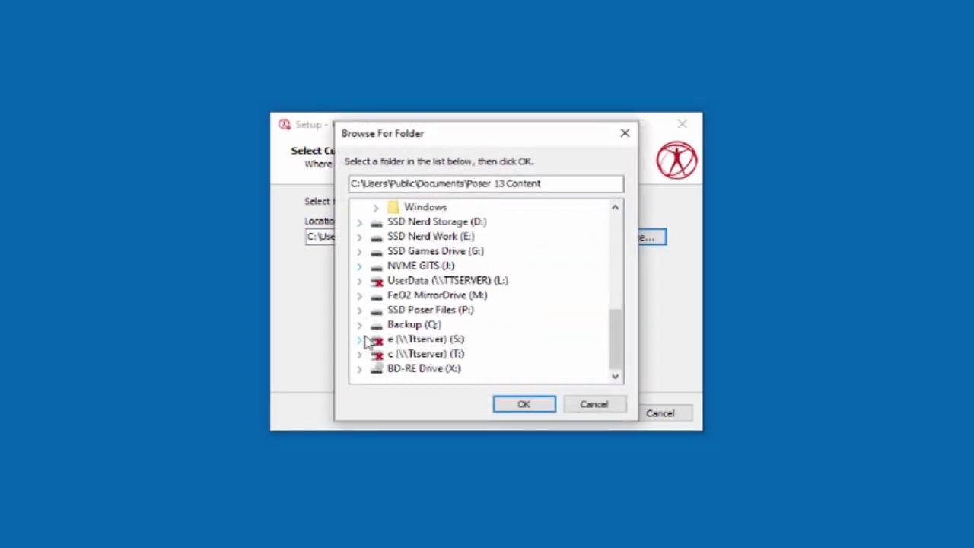
left_click(360, 309)
left_click(428, 325)
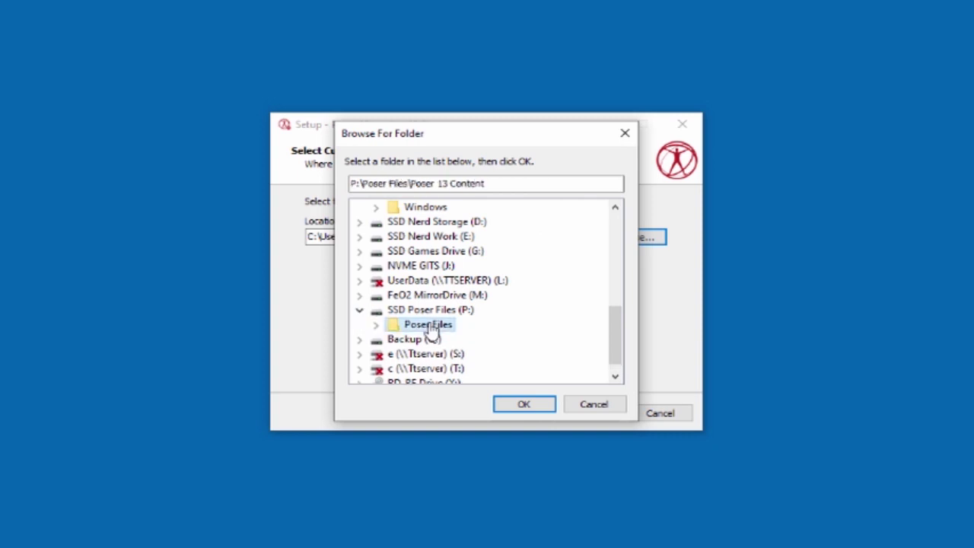
left_click(522, 407)
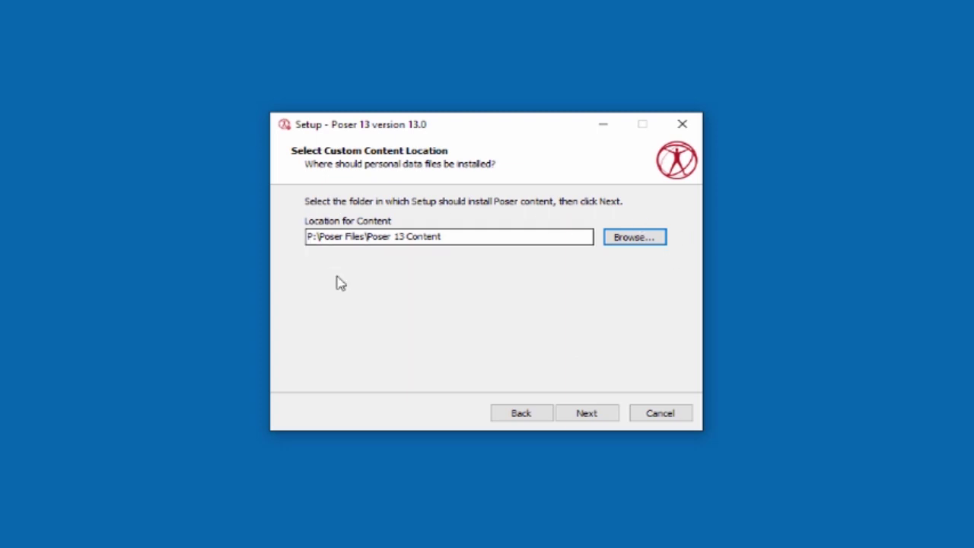
left_click(587, 414)
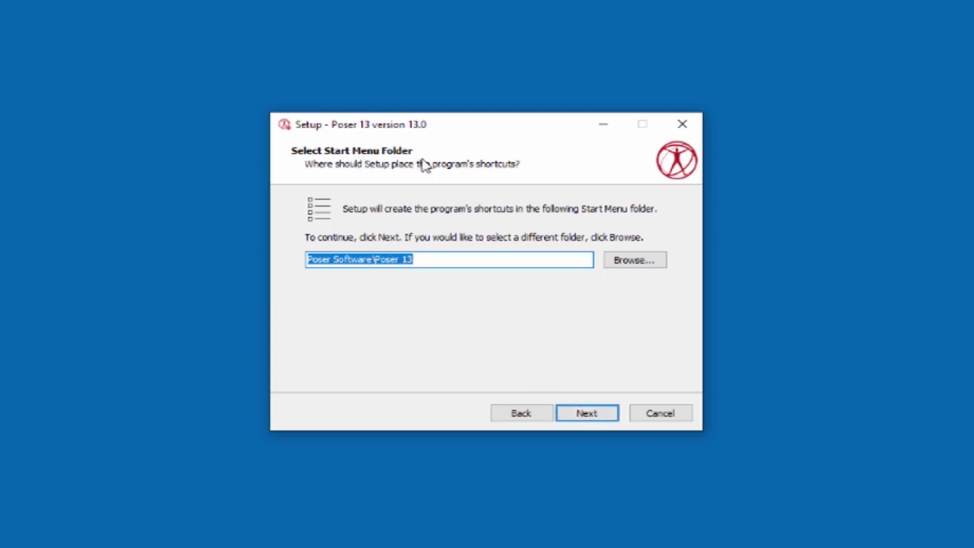
Keep the Poser Software\Poser 13 Start Menu folder, recheck the content location, then return
left_click(589, 417)
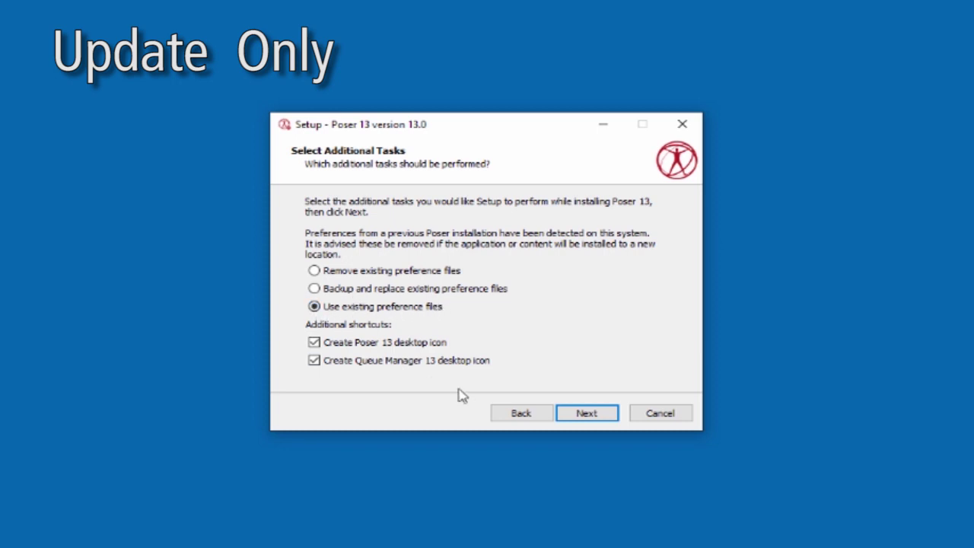
left_click(521, 413)
left_click(521, 415)
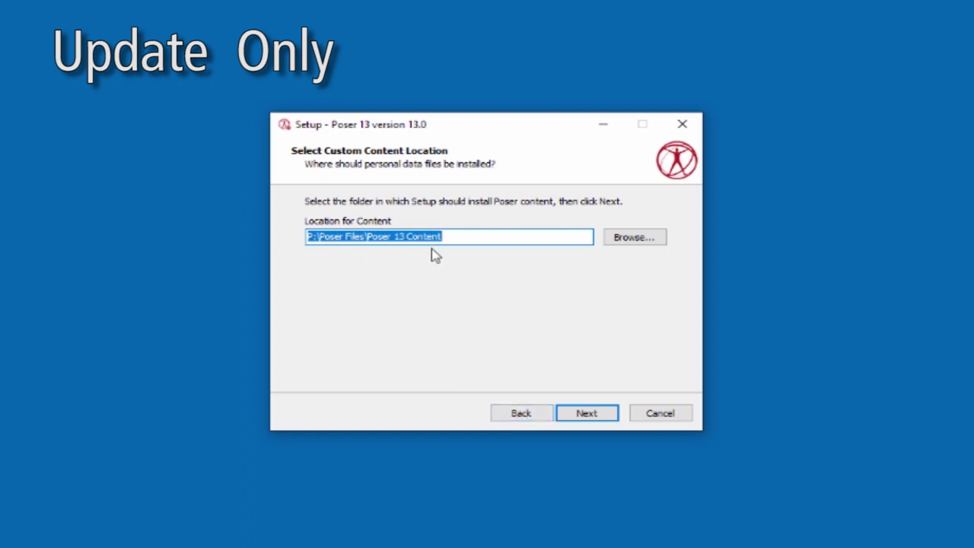
left_click(586, 419)
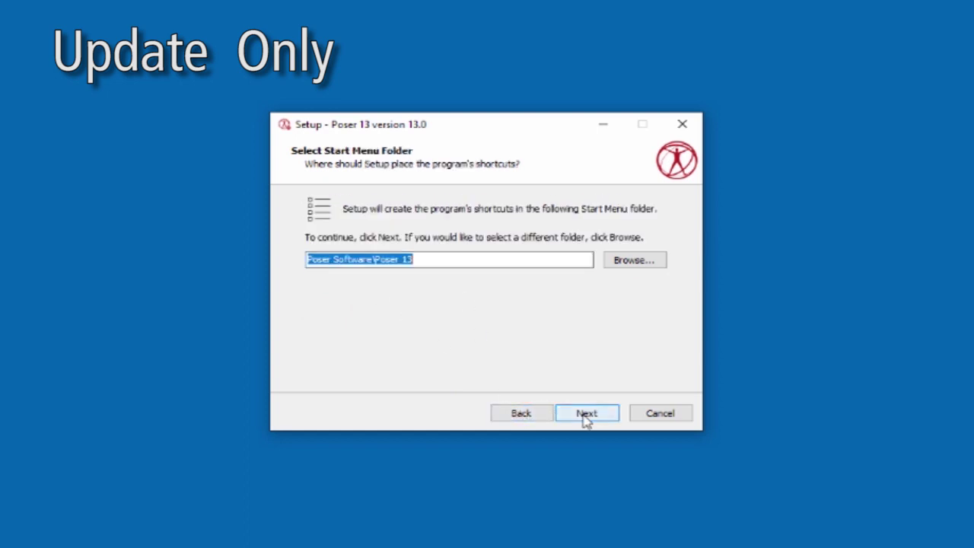
left_click(586, 419)
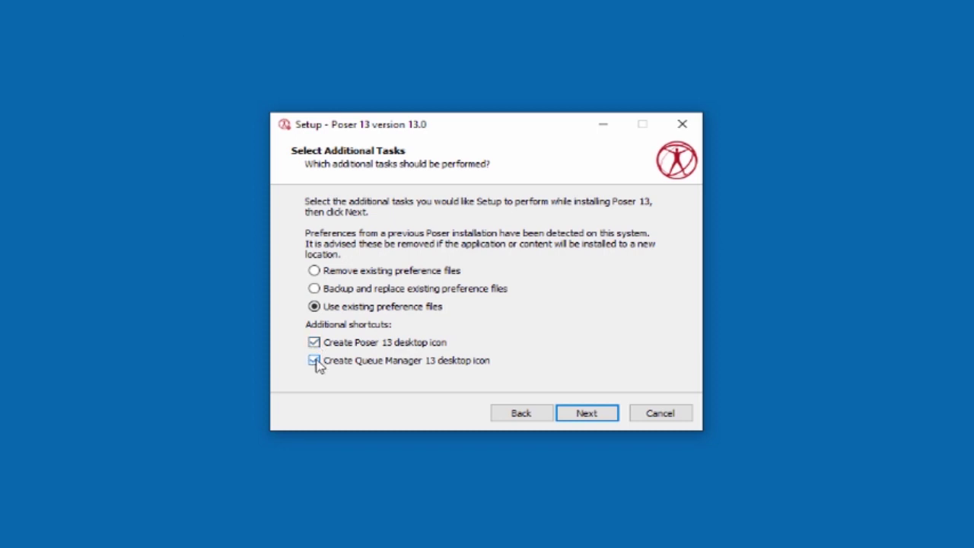
Accept the additional task choices and install Poser 13
left_click(572, 416)
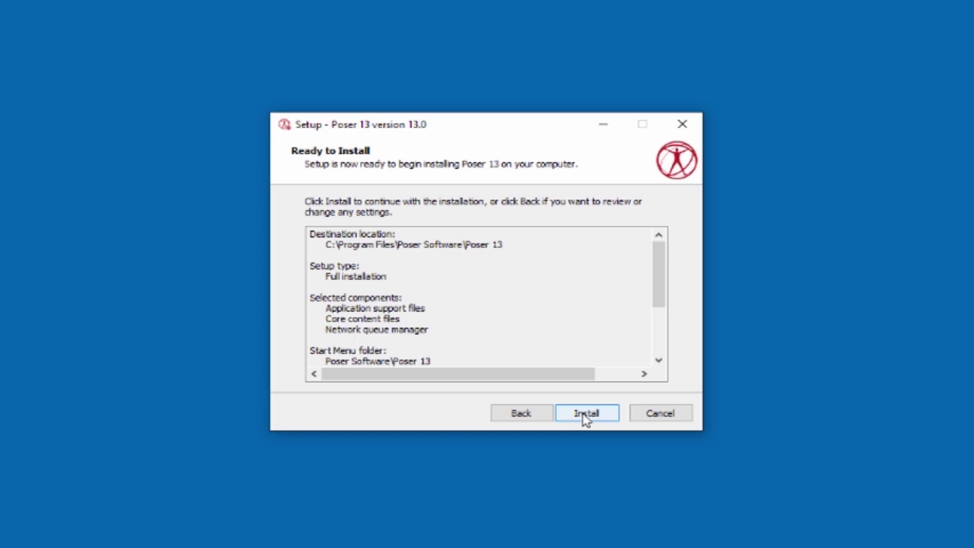
left_click(584, 415)
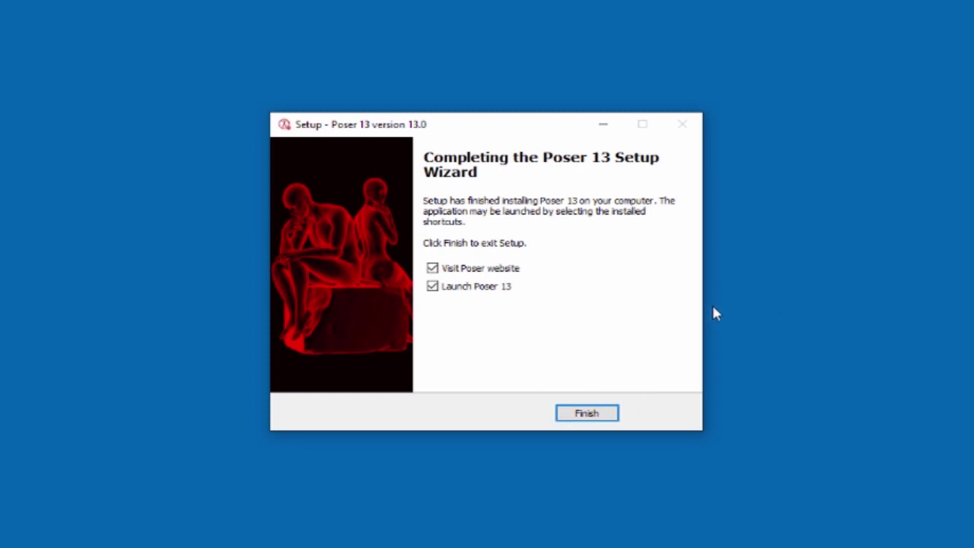
Finish setup with 'Visit Poser website' unchecked so only Poser 13 launches
left_click(432, 269)
left_click(585, 416)
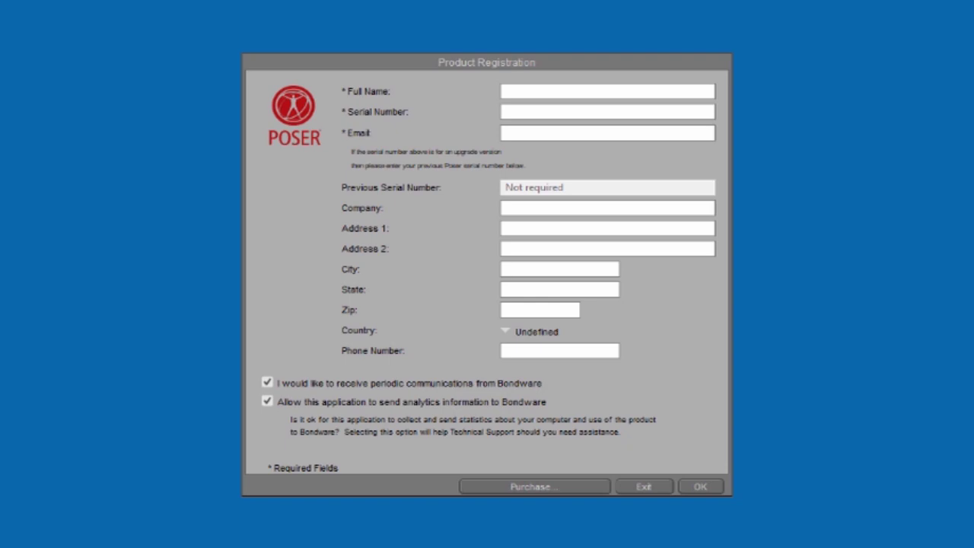
Enter the user's full name, paste the serial number, and fill in the e-mail address
left_click(546, 111)
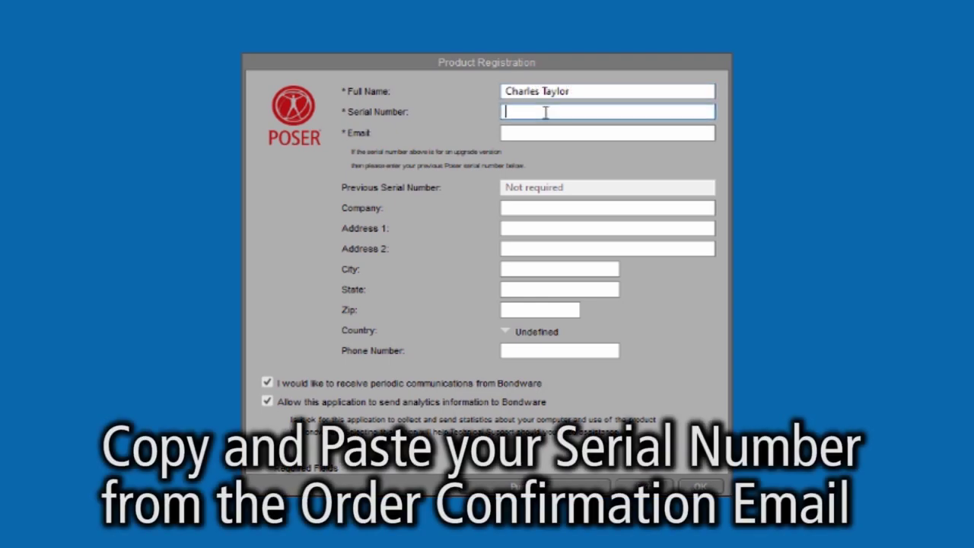
key("ctrl+v")
left_click(601, 134)
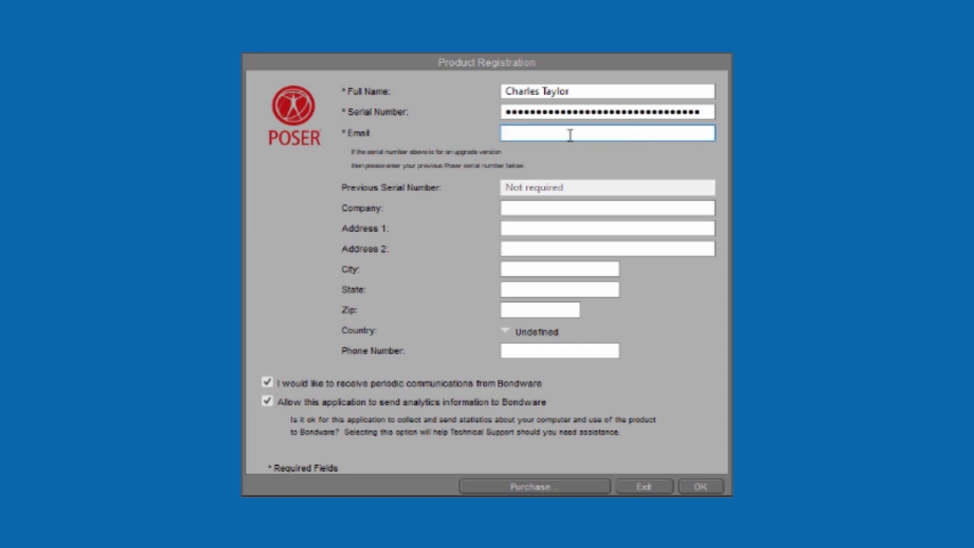
key("ctrl+v")
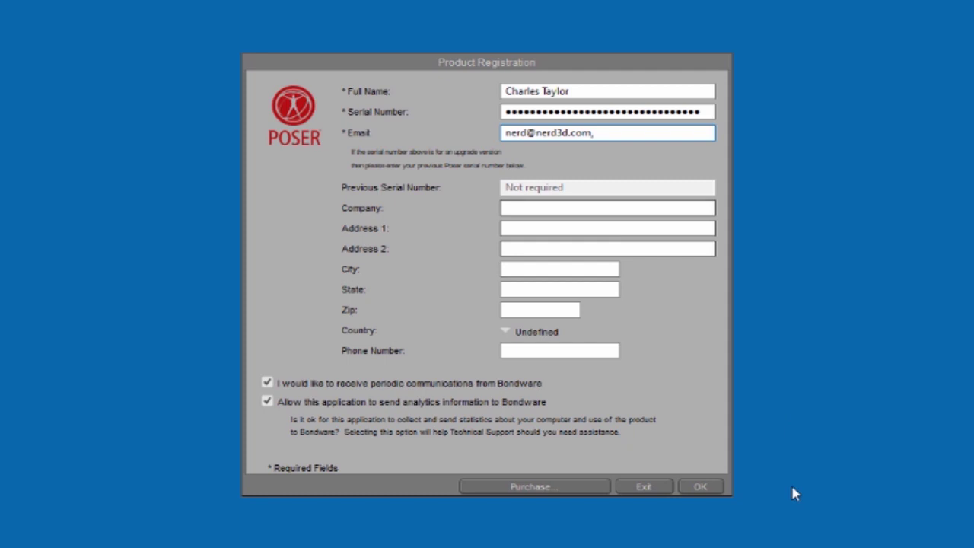